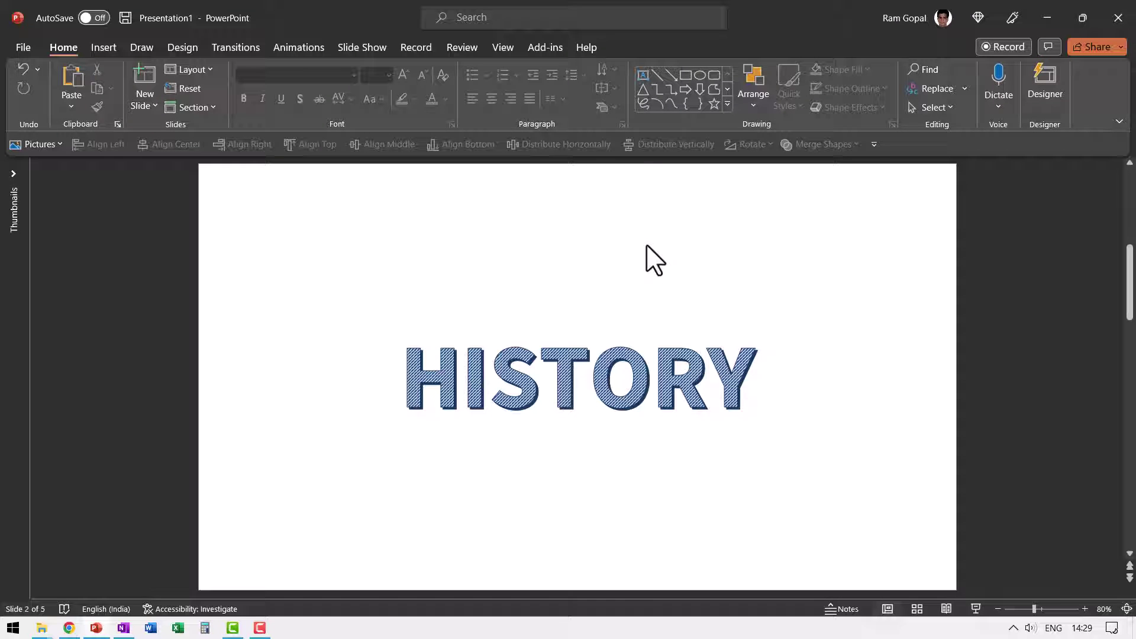
# Step: Open the WordArt style gallery from the Insert ribbon
pyautogui.click(102, 47)
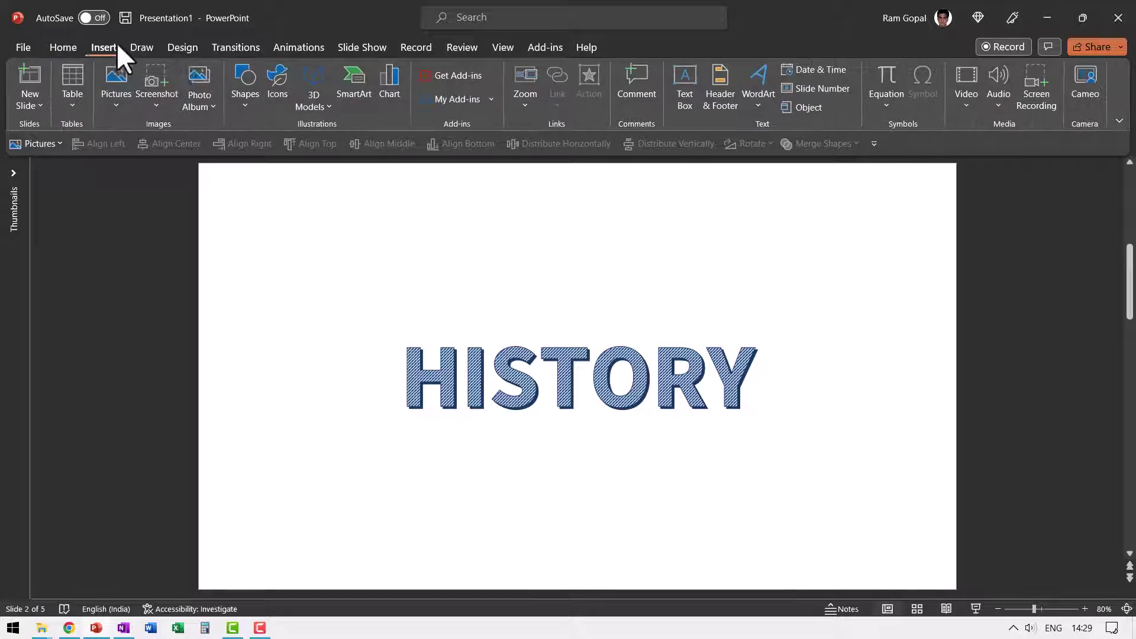
pyautogui.click(767, 71)
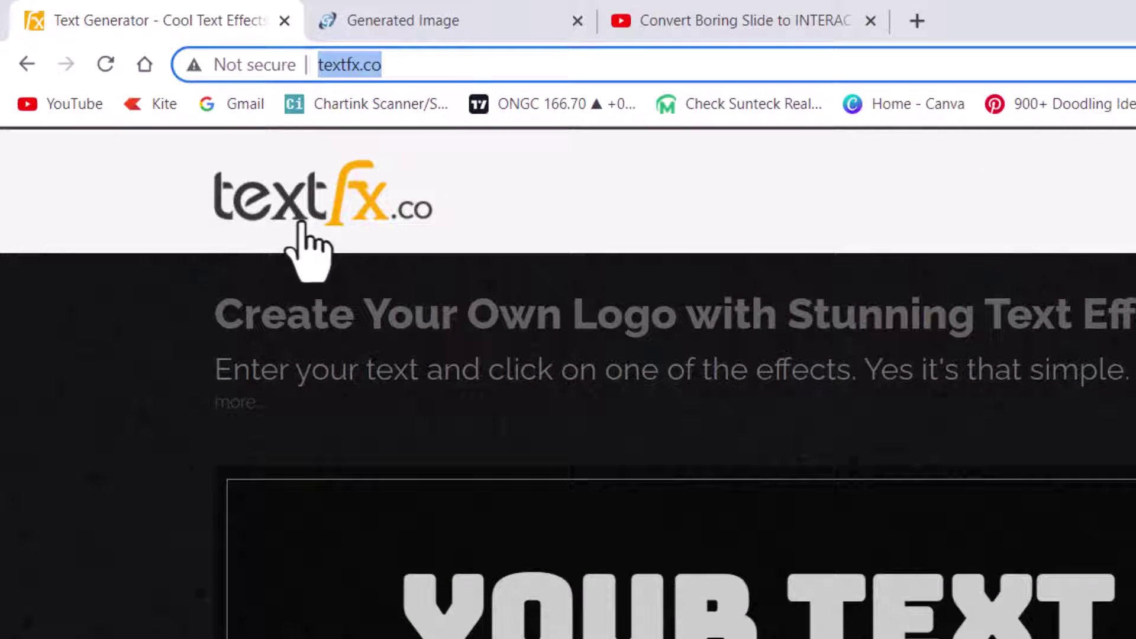
pyautogui.click(449, 27)
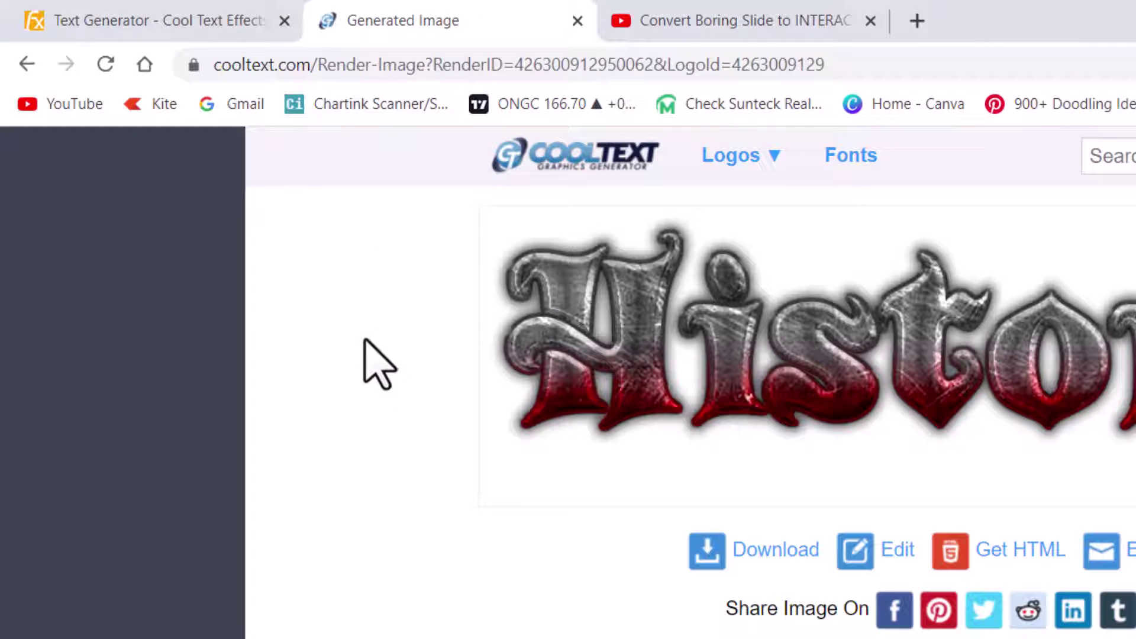
pyautogui.click(148, 21)
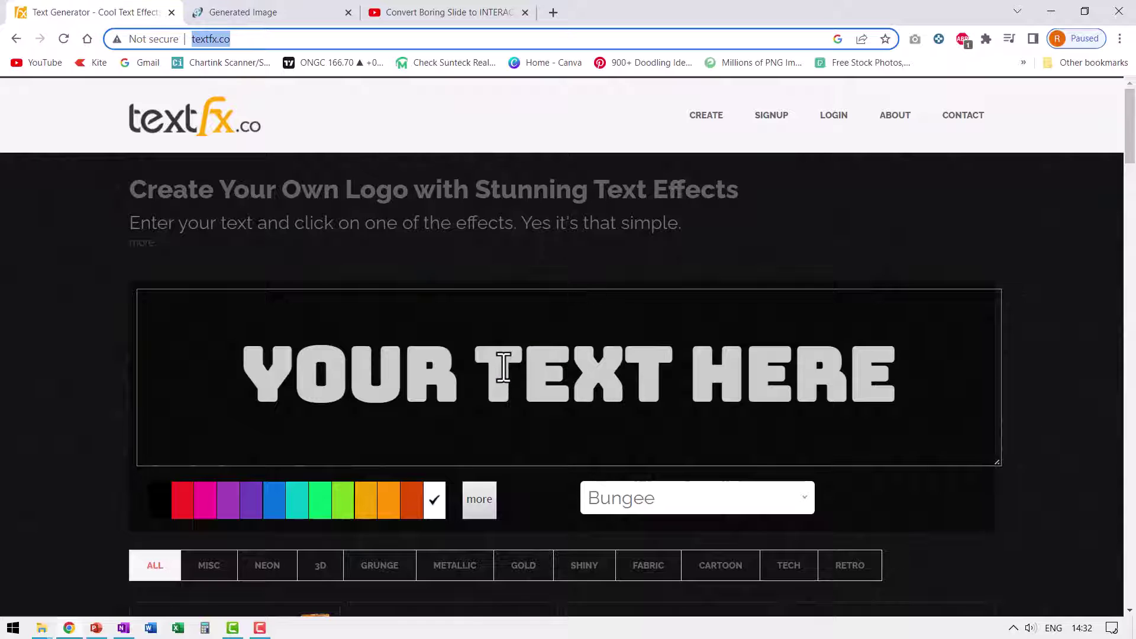
# Step: Enter ZOOLOGY as the preview text, set the font to Berkshire Swash and colour it orange
pyautogui.click(573, 369)
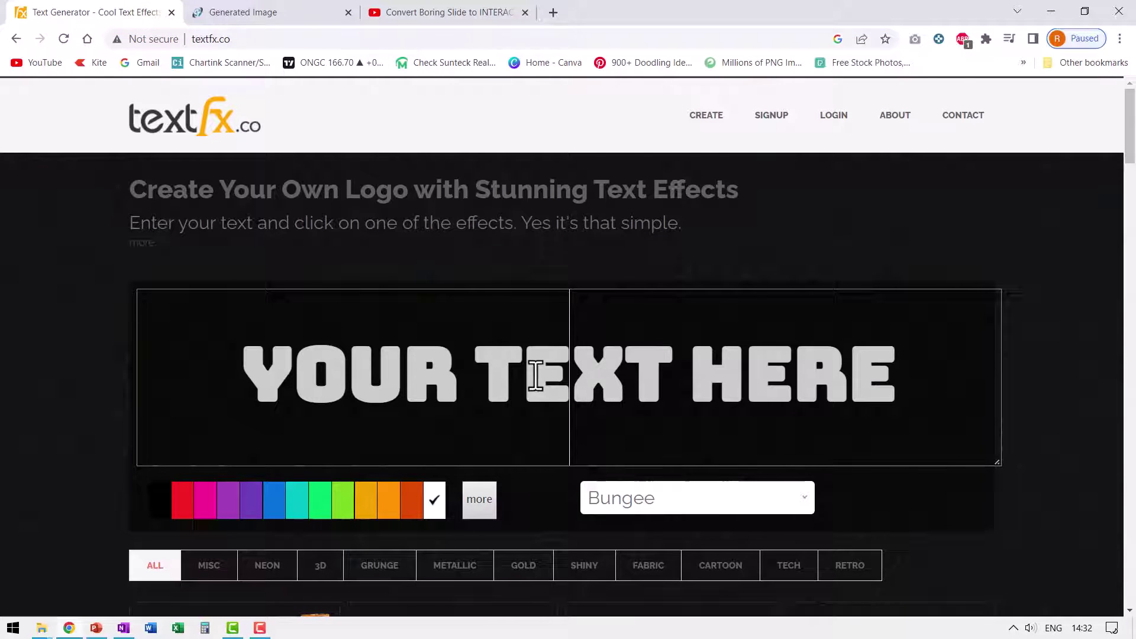
pyautogui.write('ZOOLOGY')
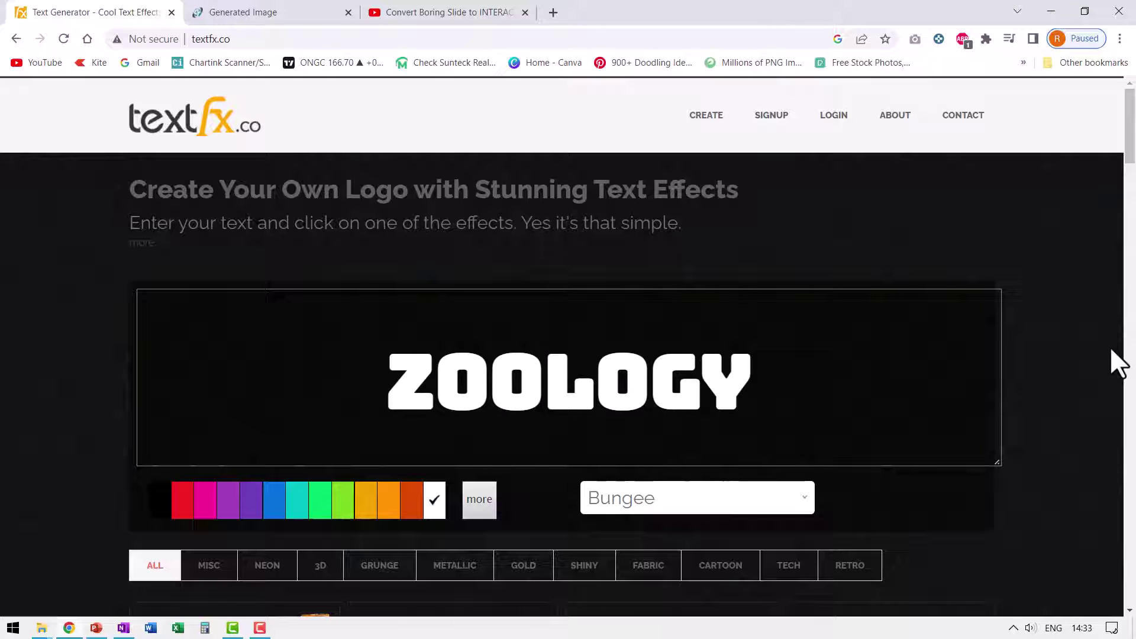
pyautogui.scroll(-1, 1006, 278)
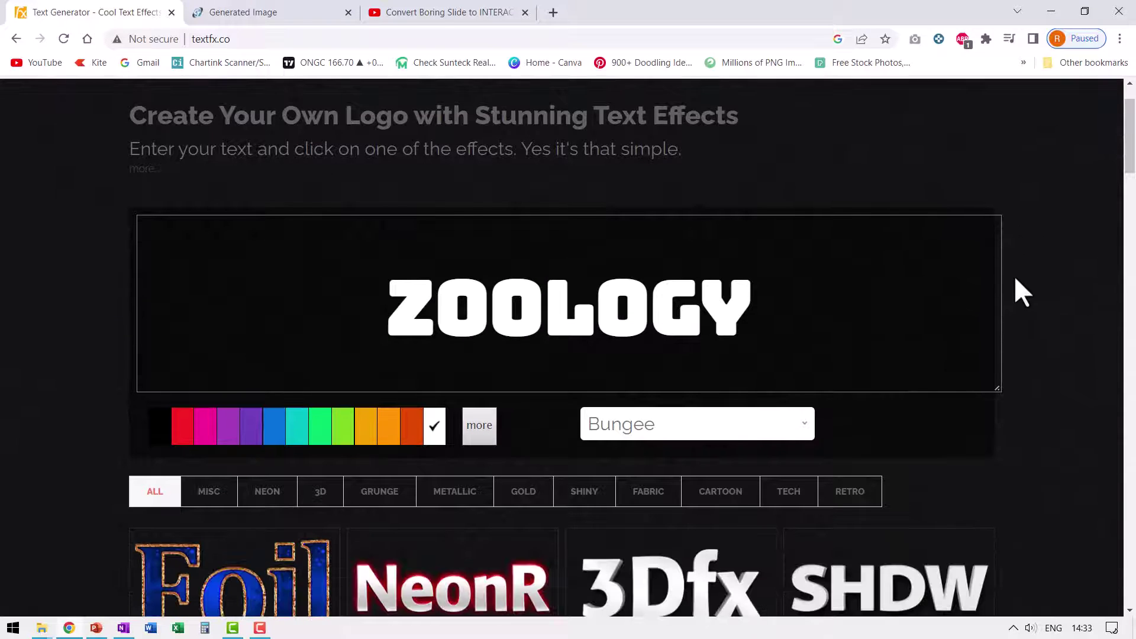
pyautogui.click(691, 431)
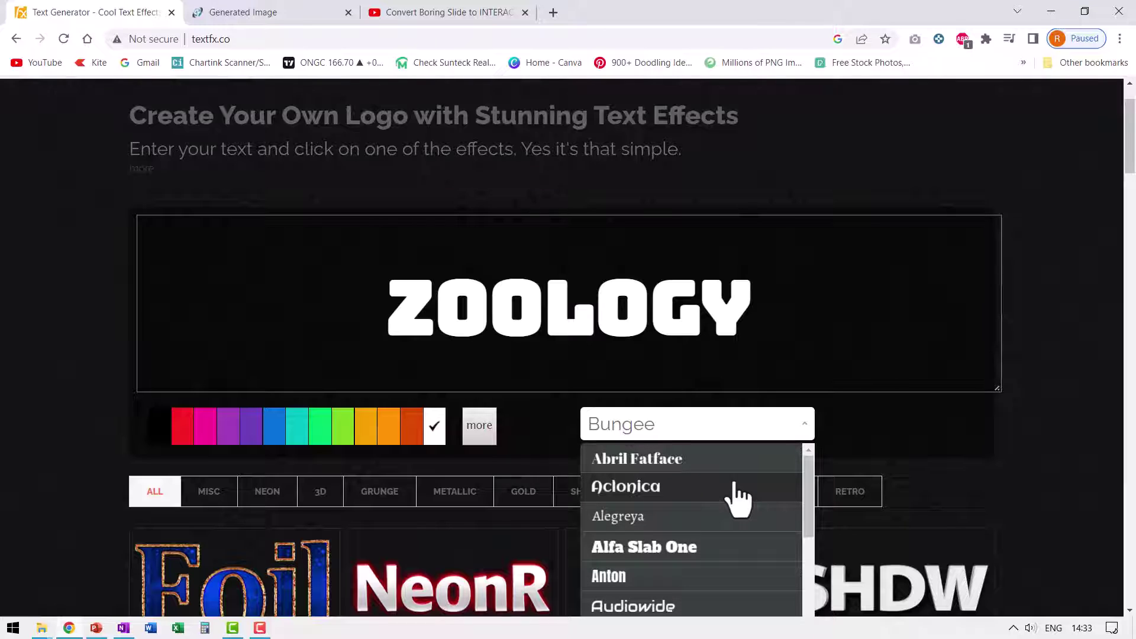
pyautogui.scroll(-4, 737, 507)
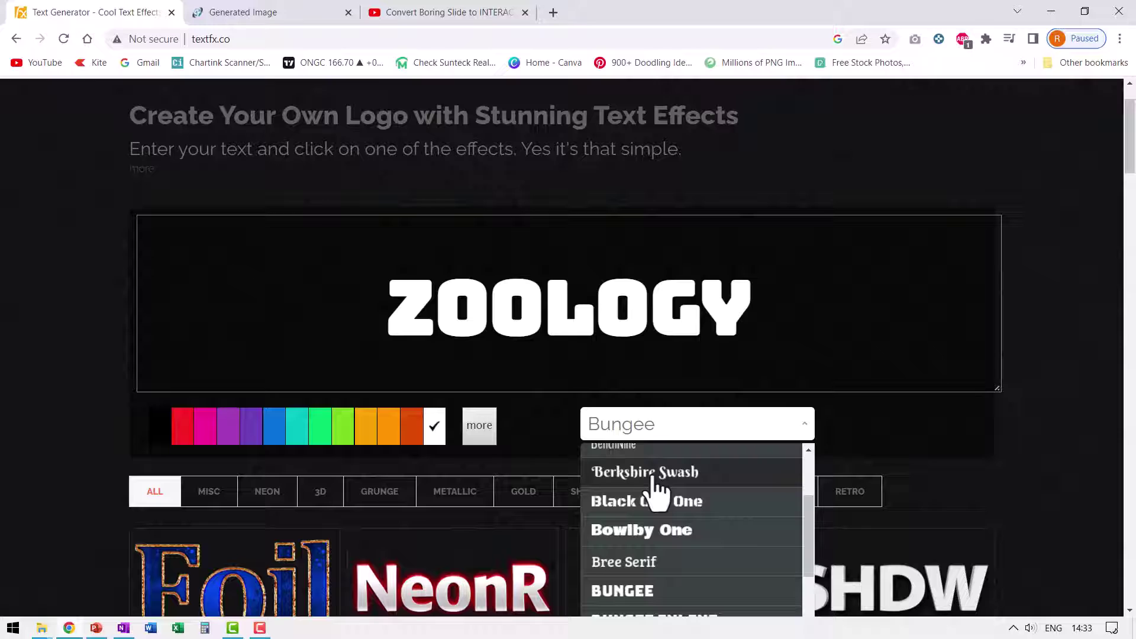
pyautogui.click(654, 476)
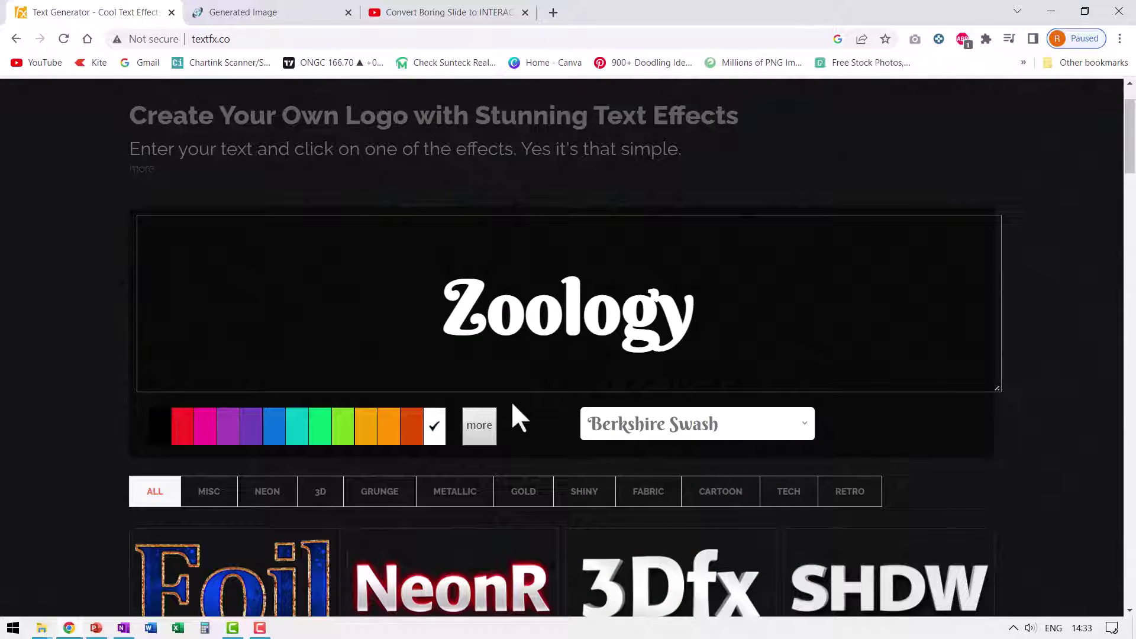
pyautogui.click(387, 425)
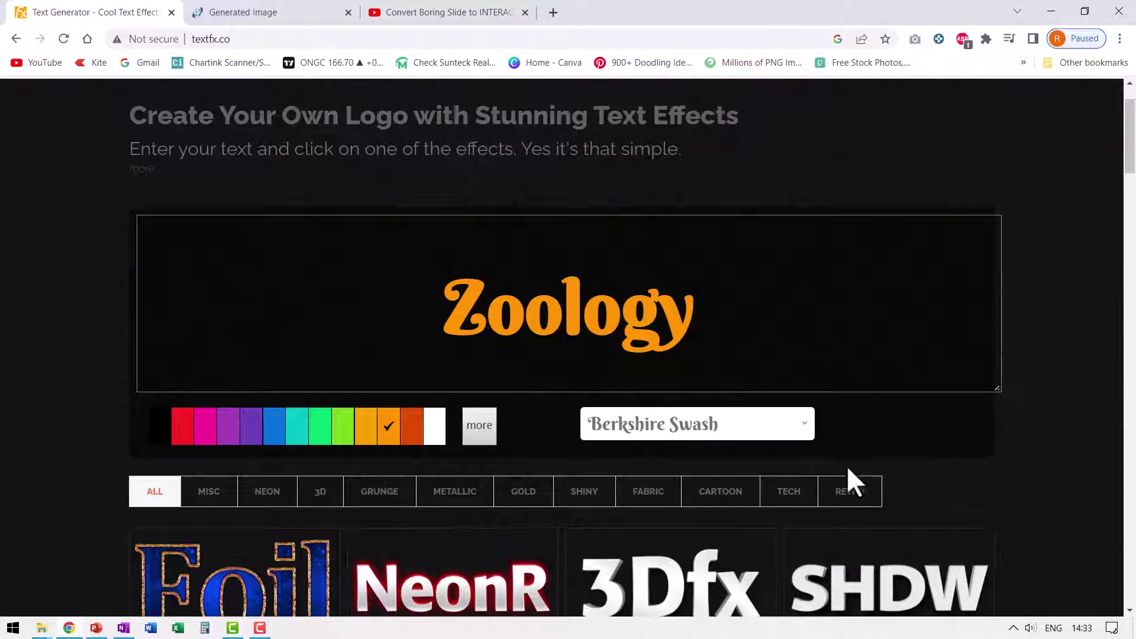
pyautogui.scroll(-3, 1064, 450)
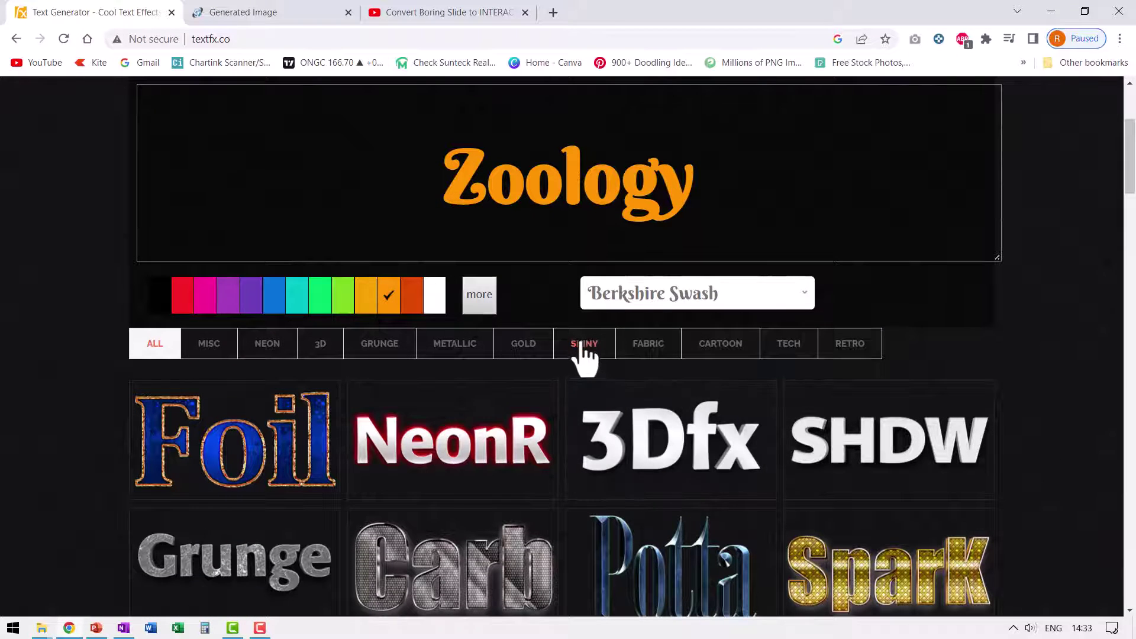
# Step: Filter to the Shiny category and apply the Shiny effect to Zoology
pyautogui.click(606, 343)
pyautogui.scroll(-1, 1011, 367)
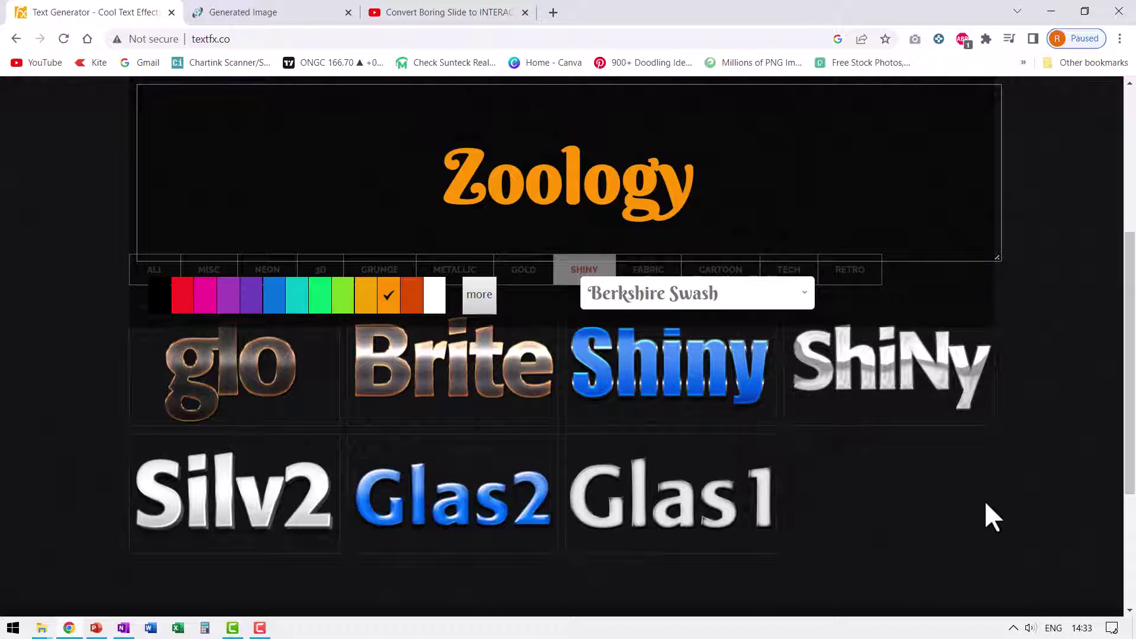
pyautogui.moveTo(690, 364)
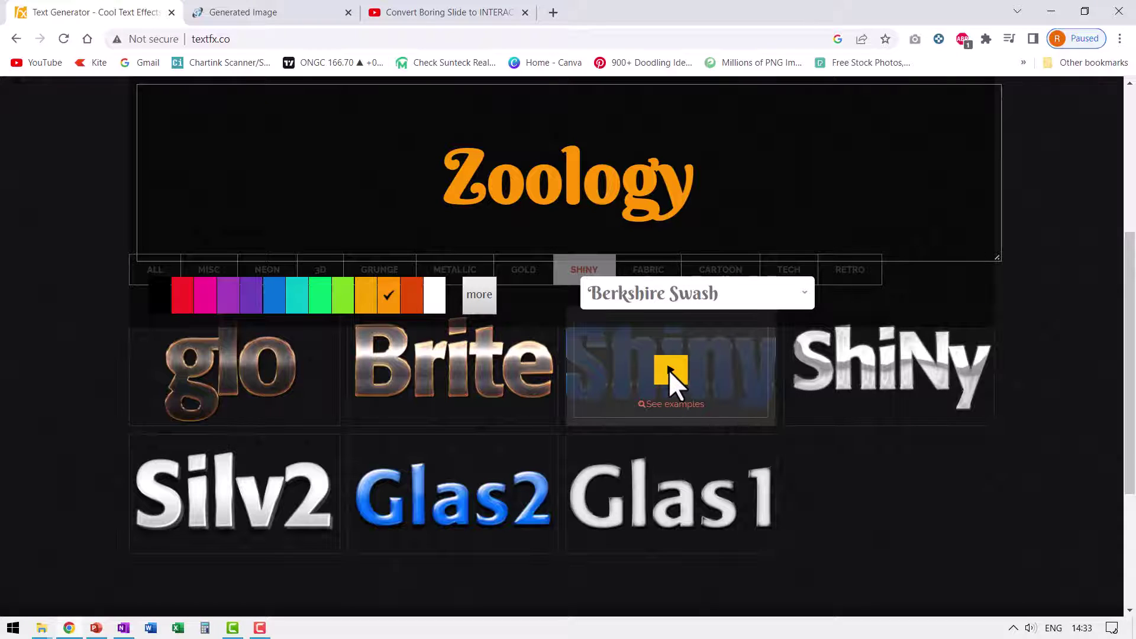
pyautogui.click(669, 371)
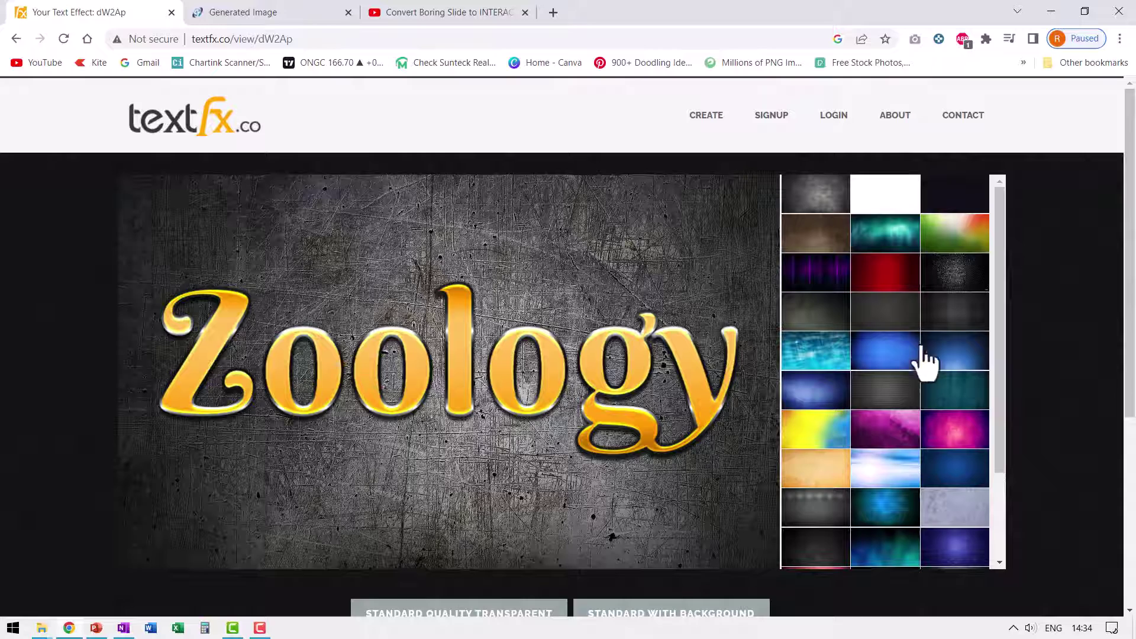
# Step: Replace the scratched-metal background with the brown grungy texture
pyautogui.click(816, 238)
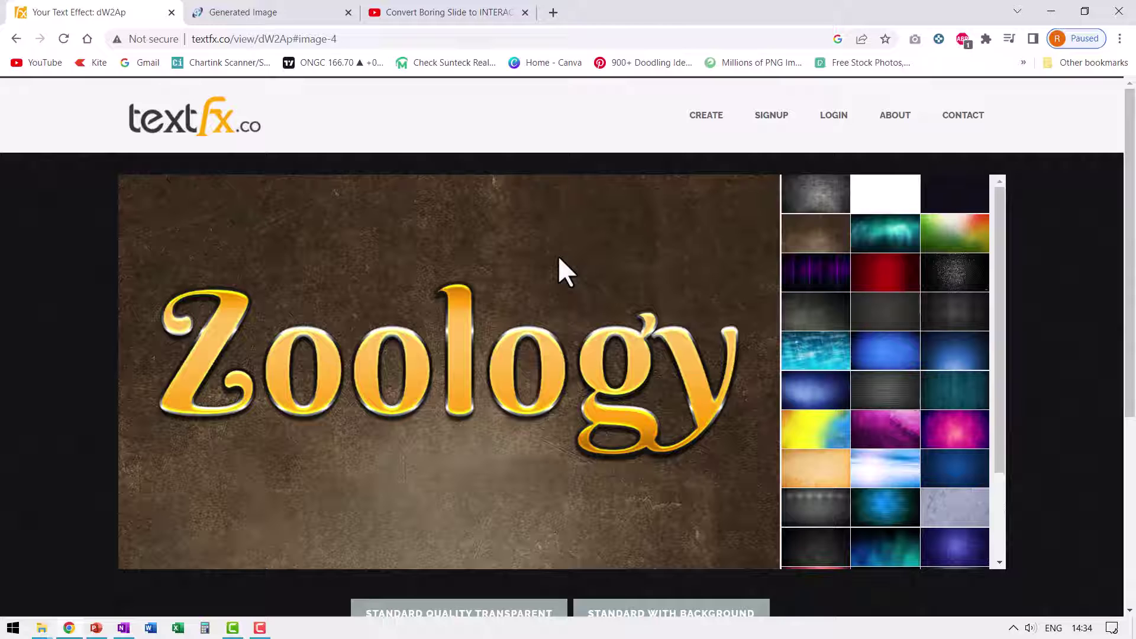
pyautogui.scroll(-3, 481, 450)
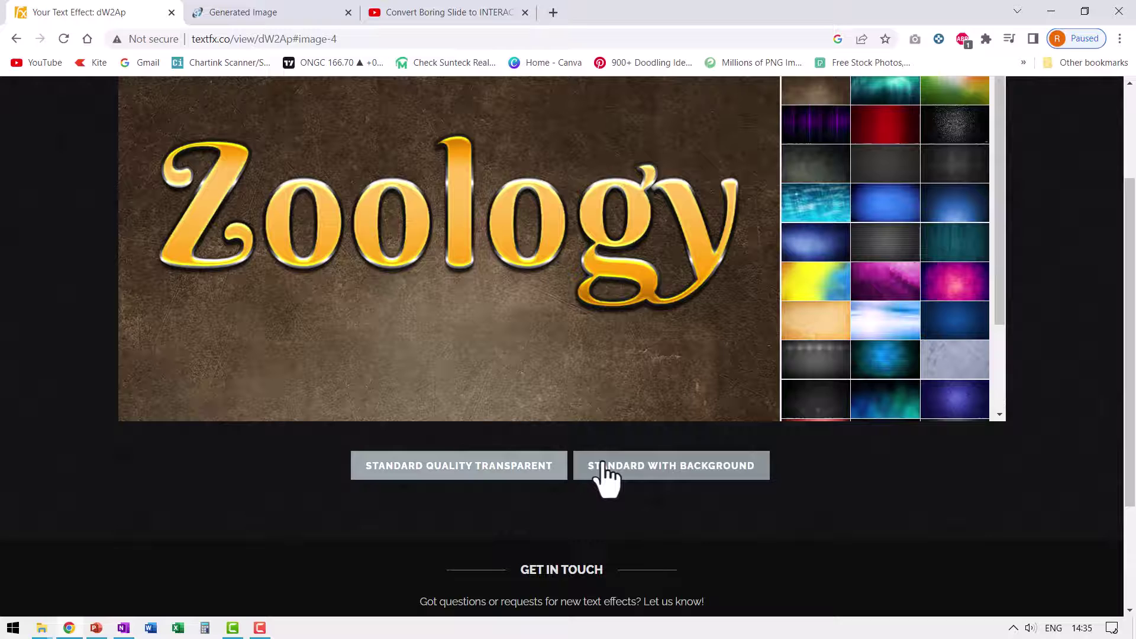
# Step: Download the standard-quality transparent textfx.png and show it in the Downloads folder
pyautogui.click(457, 466)
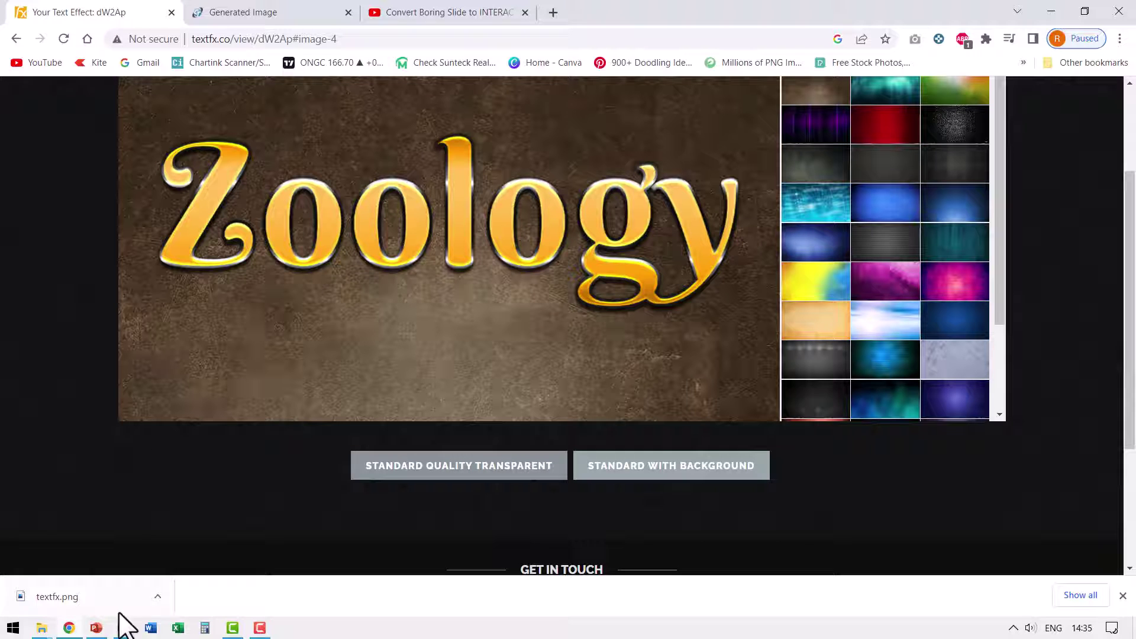
pyautogui.click(157, 597)
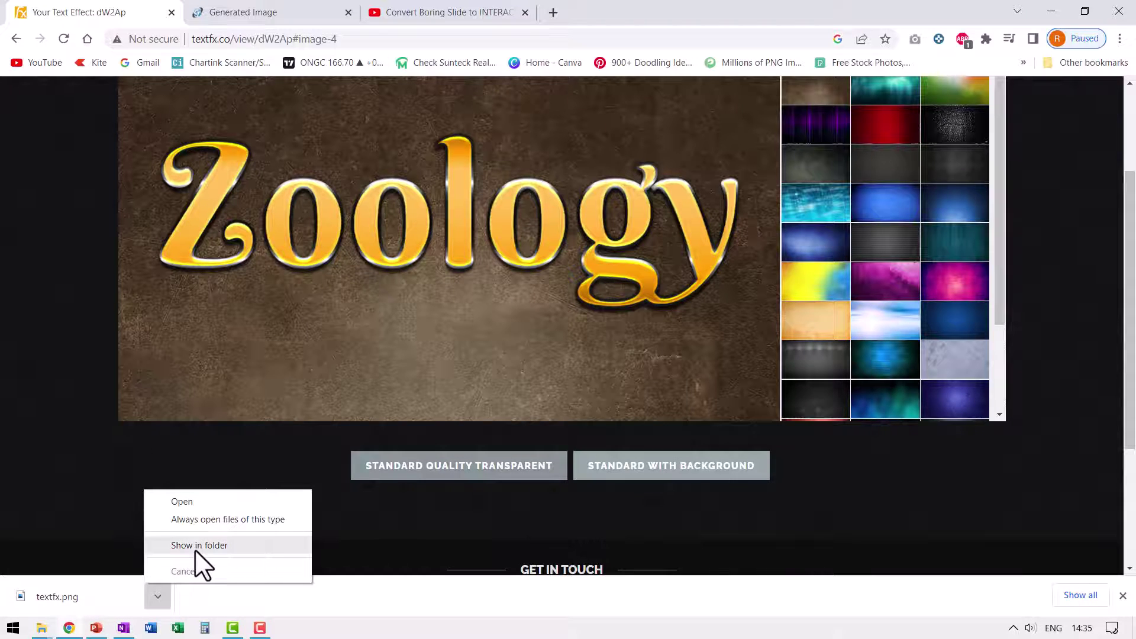
pyautogui.click(199, 547)
# Step: Copy textfx.png from Downloads and return to the PowerPoint presentation
pyautogui.rightClick(429, 307)
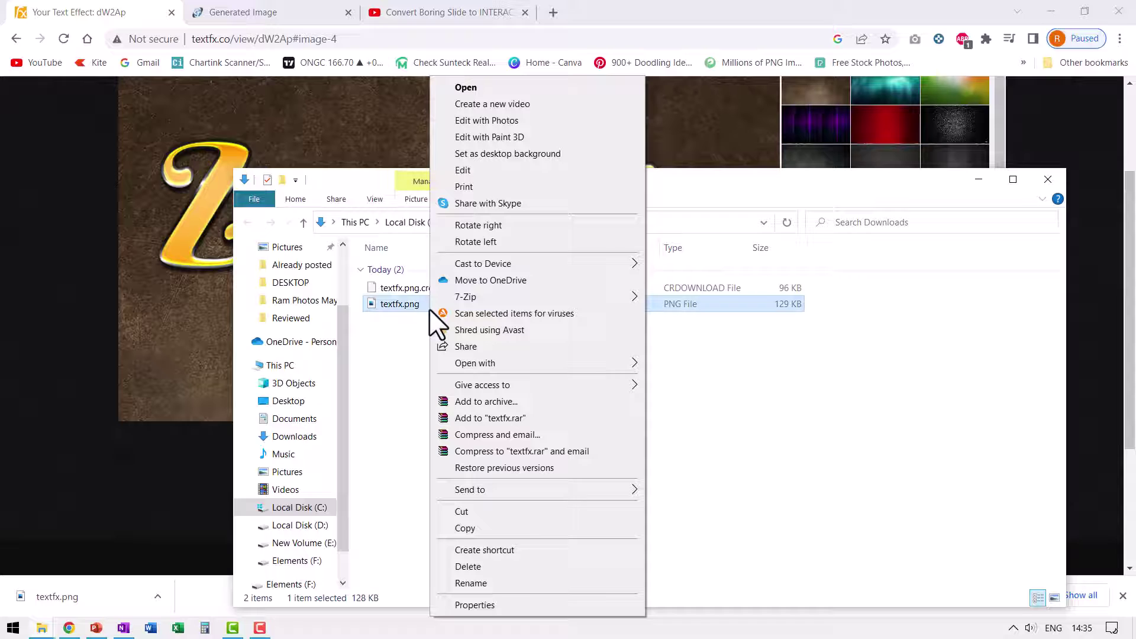
pyautogui.click(470, 528)
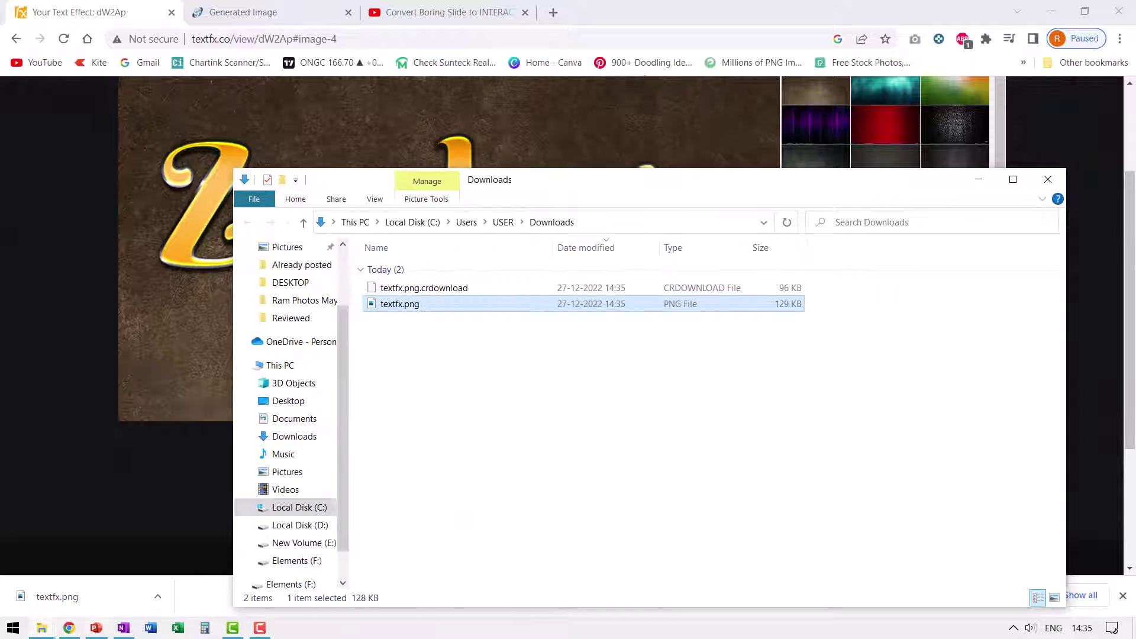
pyautogui.click(96, 629)
# Step: Paste the copied gold Zoology image onto blank slide 6
pyautogui.rightClick(563, 328)
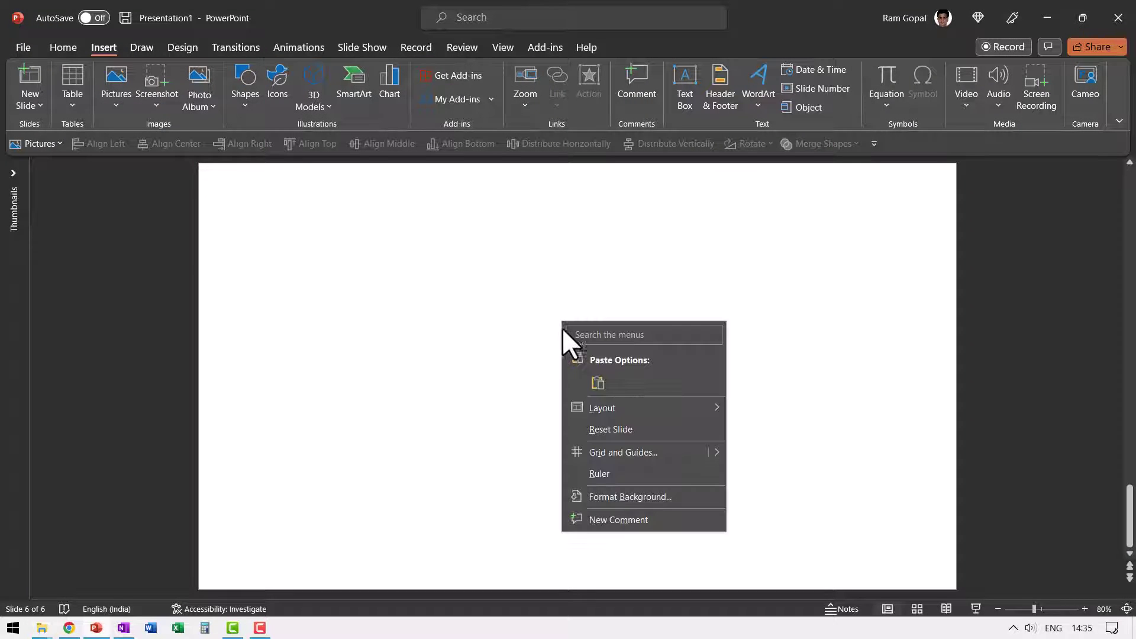
pyautogui.click(598, 383)
pyautogui.click(893, 392)
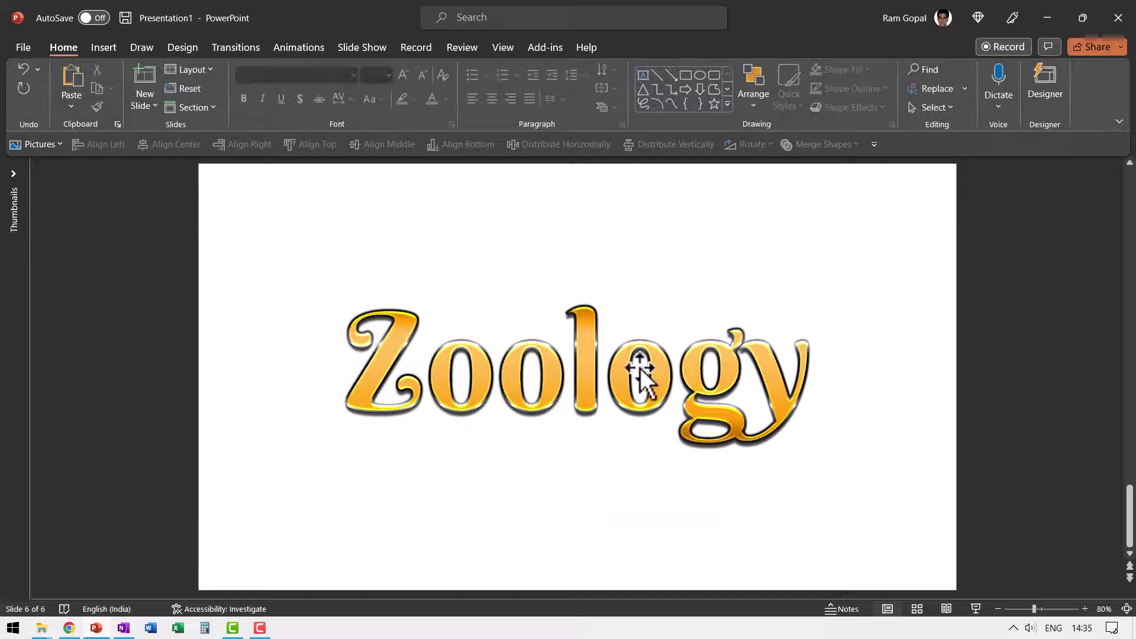
# Step: Set the slide background fill colour to black via Format Background
pyautogui.rightClick(894, 279)
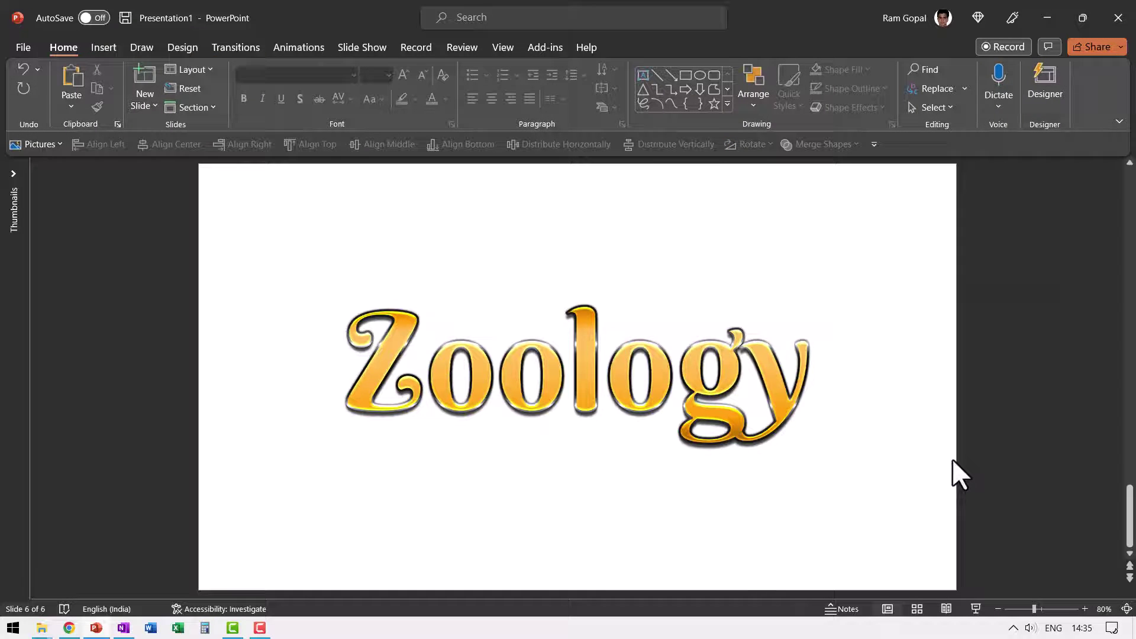
pyautogui.click(1090, 352)
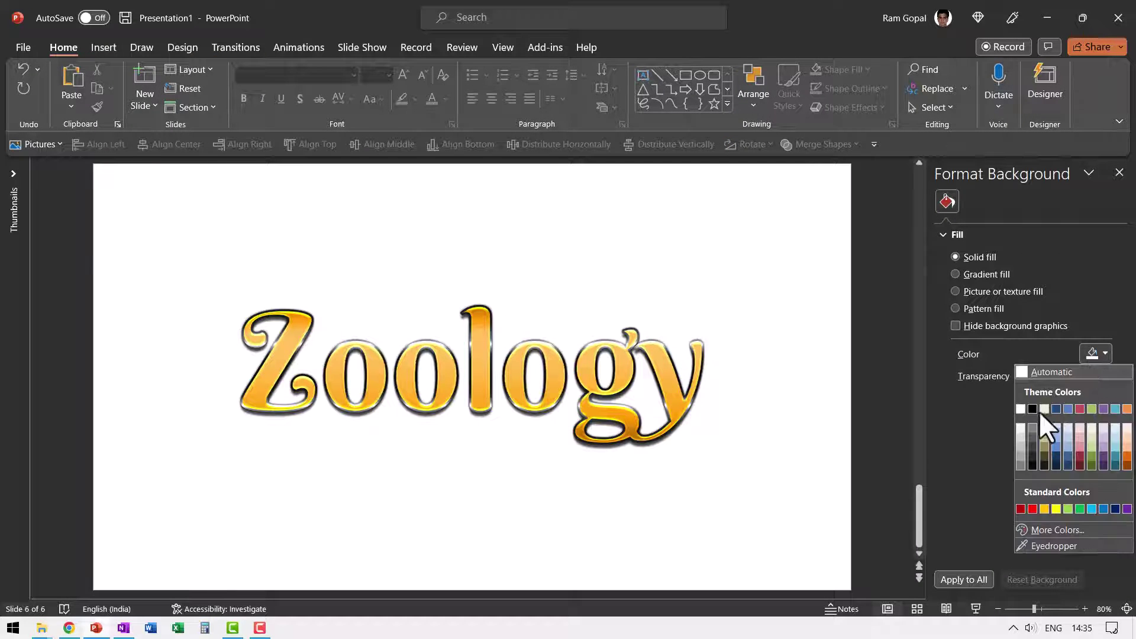
pyautogui.click(1031, 412)
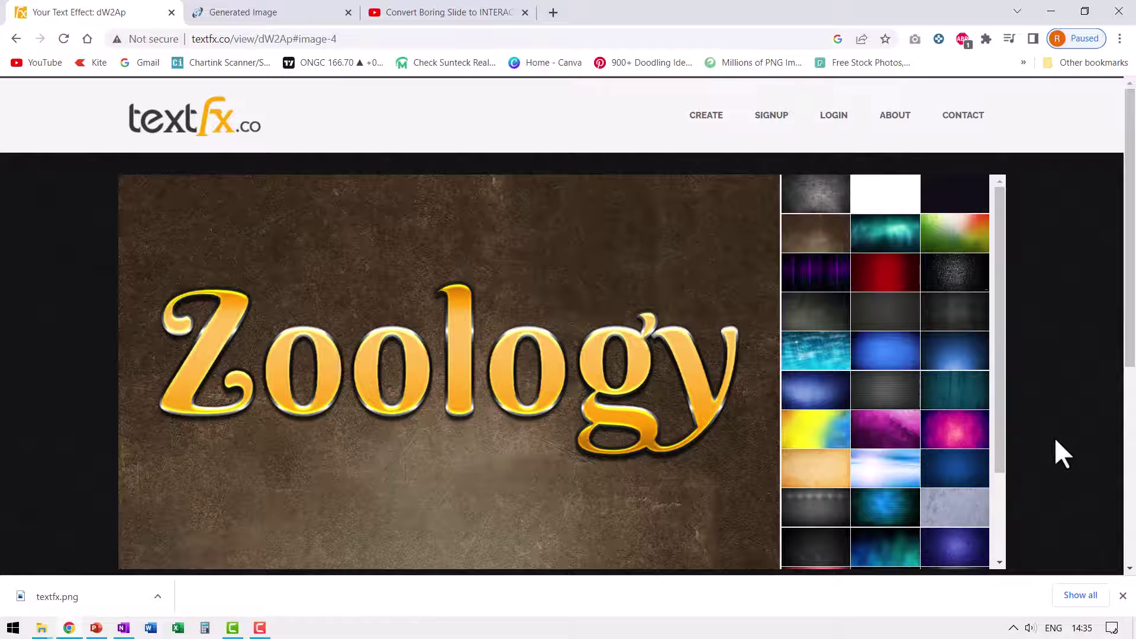
# Step: Go from the Cool Text Generated Image tab back to the Cool Text home page
pyautogui.click(288, 11)
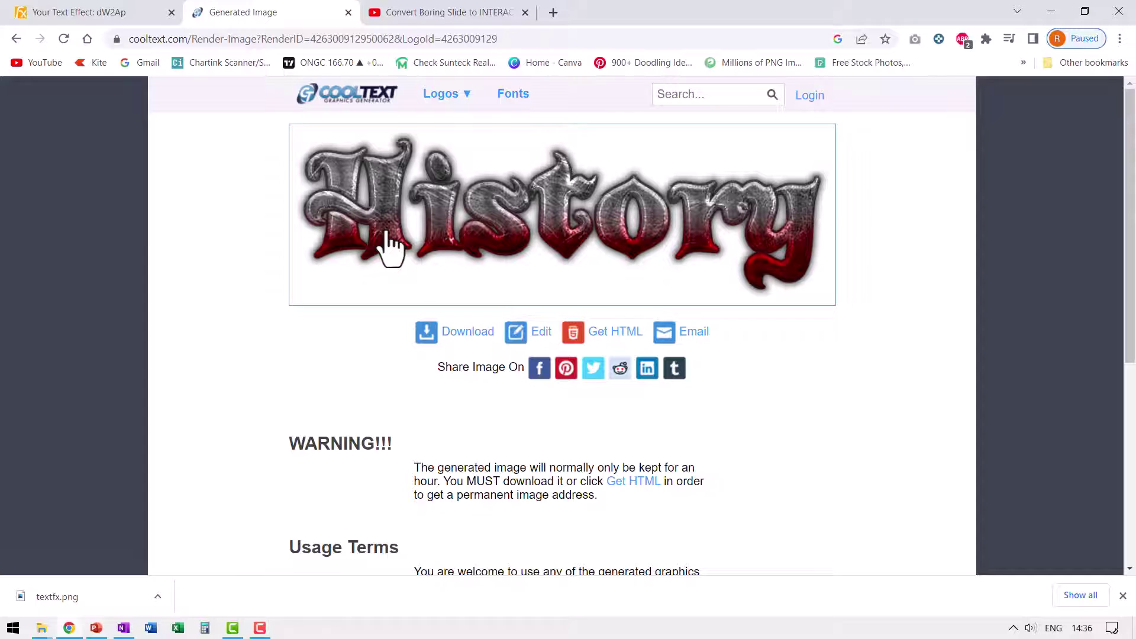
pyautogui.click(371, 95)
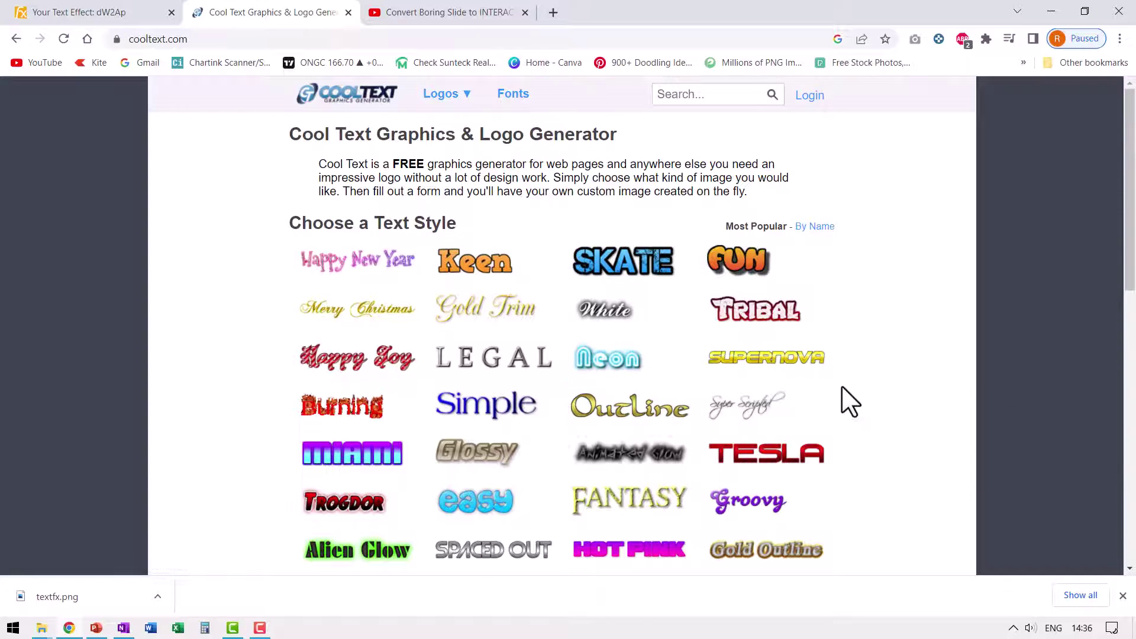
# Step: Pick the Tesla style, enter ZOOLOGY with text size 250, and create the logo
pyautogui.scroll(-2, 992, 329)
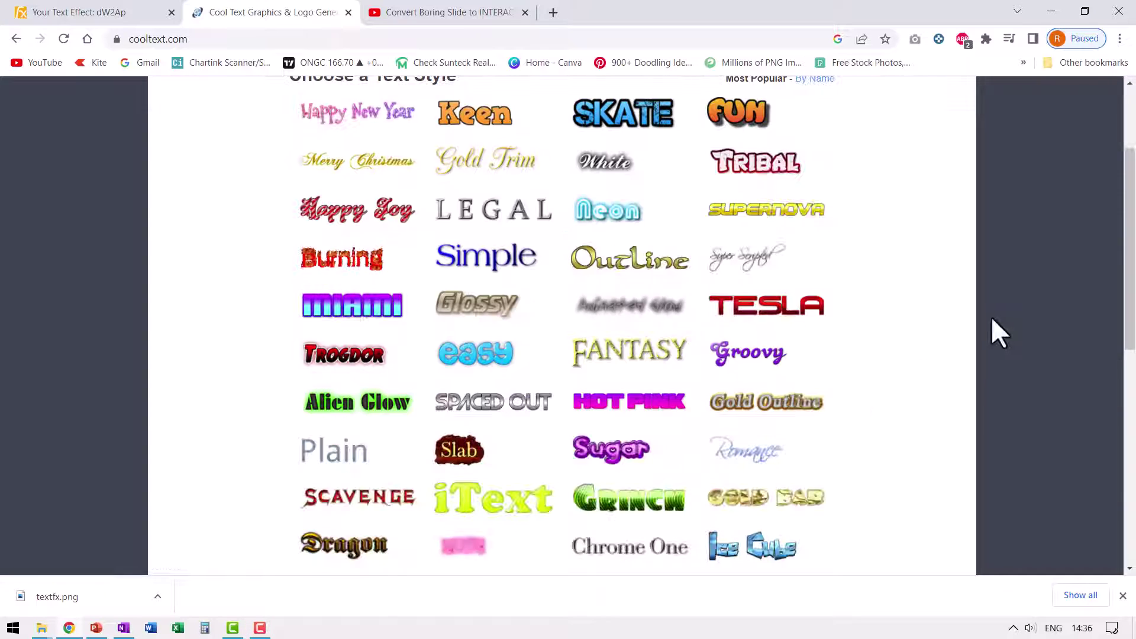
pyautogui.click(789, 303)
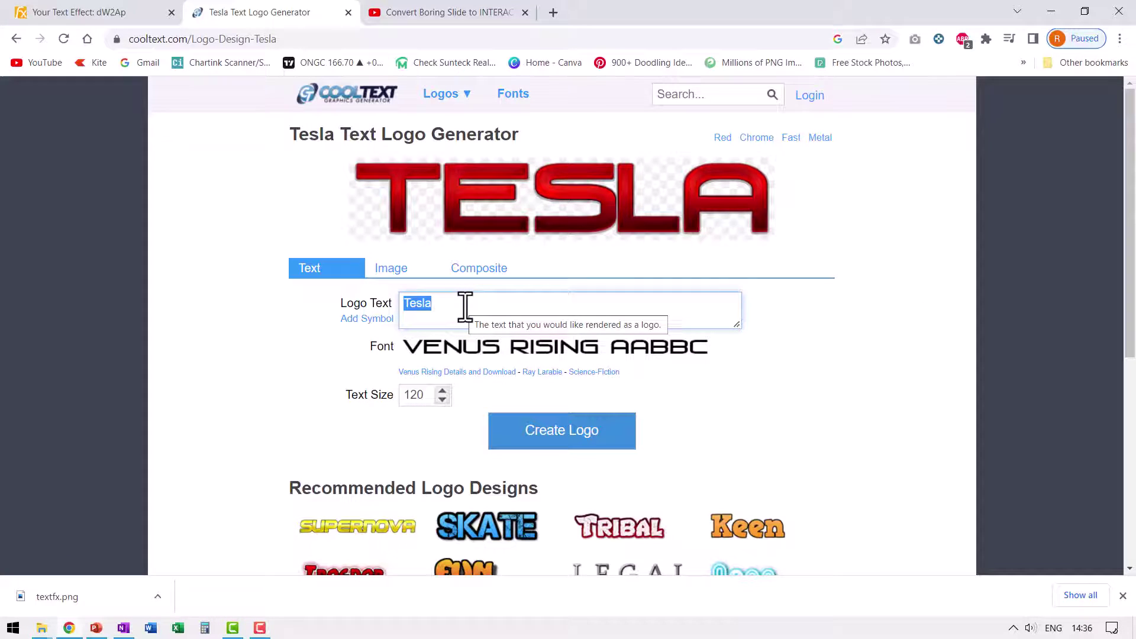
pyautogui.write('ZOOLOG')
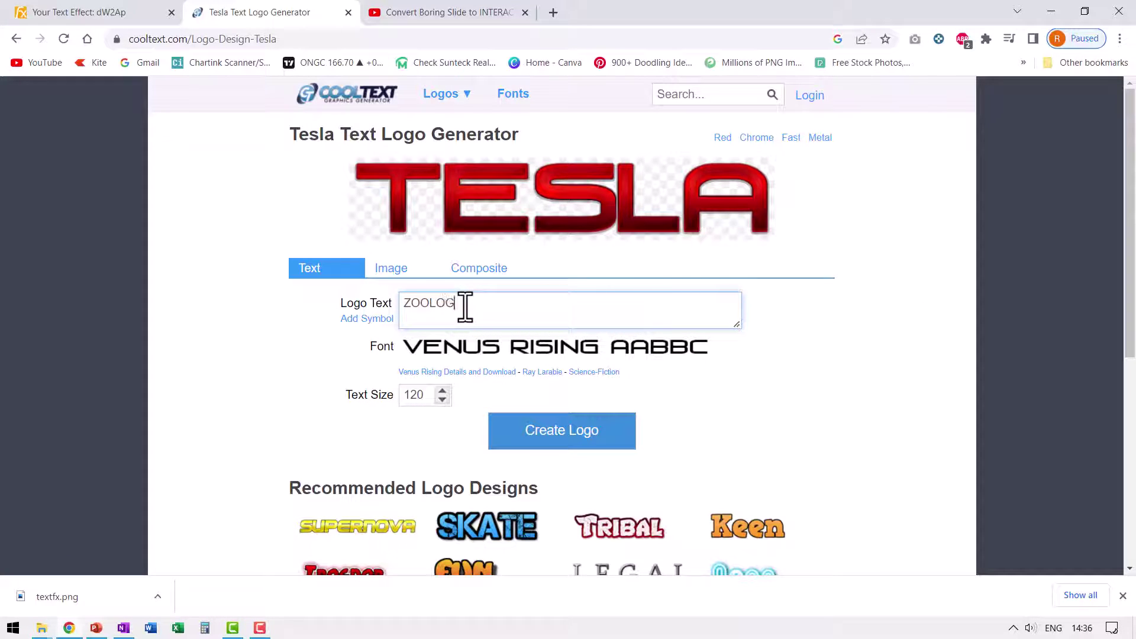
pyautogui.write('Y')
pyautogui.click(427, 397)
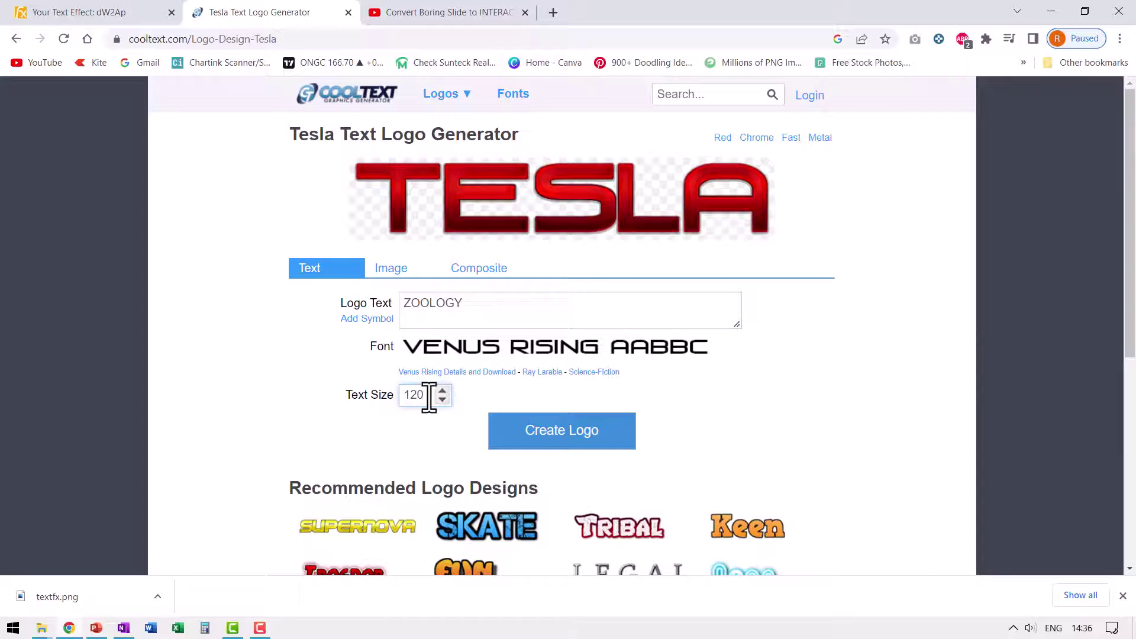
pyautogui.doubleClick(375, 395)
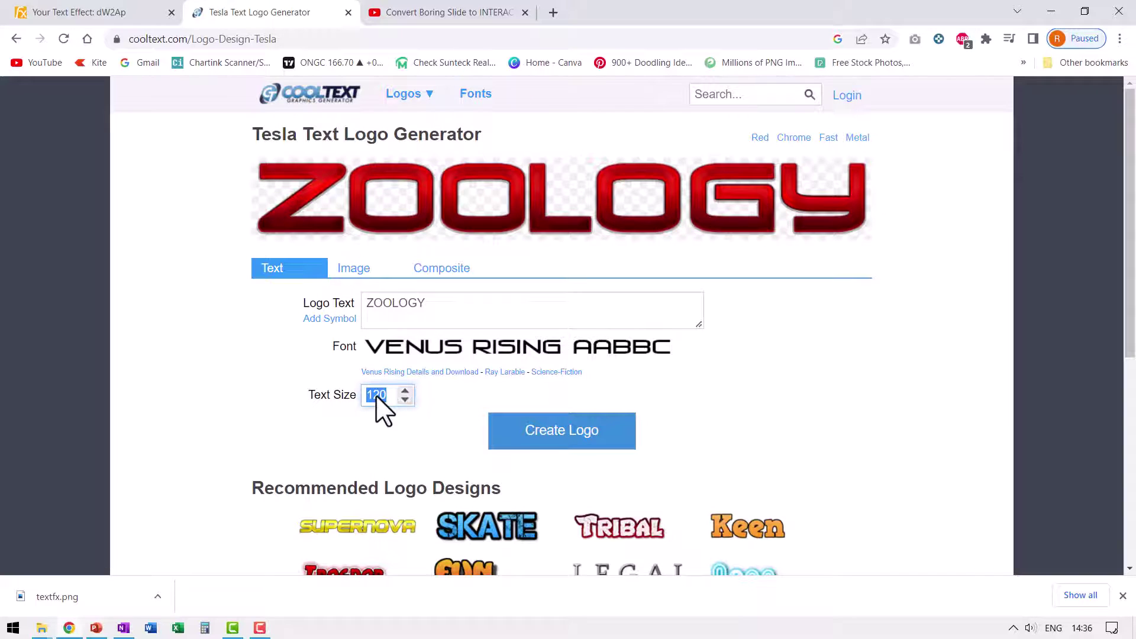
pyautogui.write('250')
pyautogui.click(549, 450)
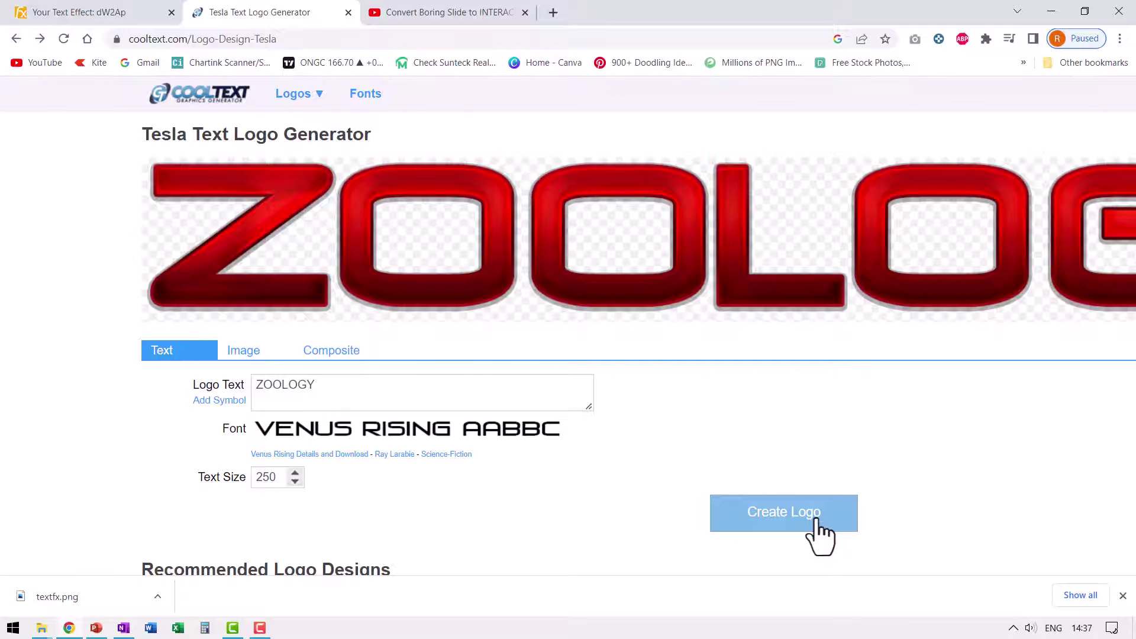
pyautogui.click(817, 522)
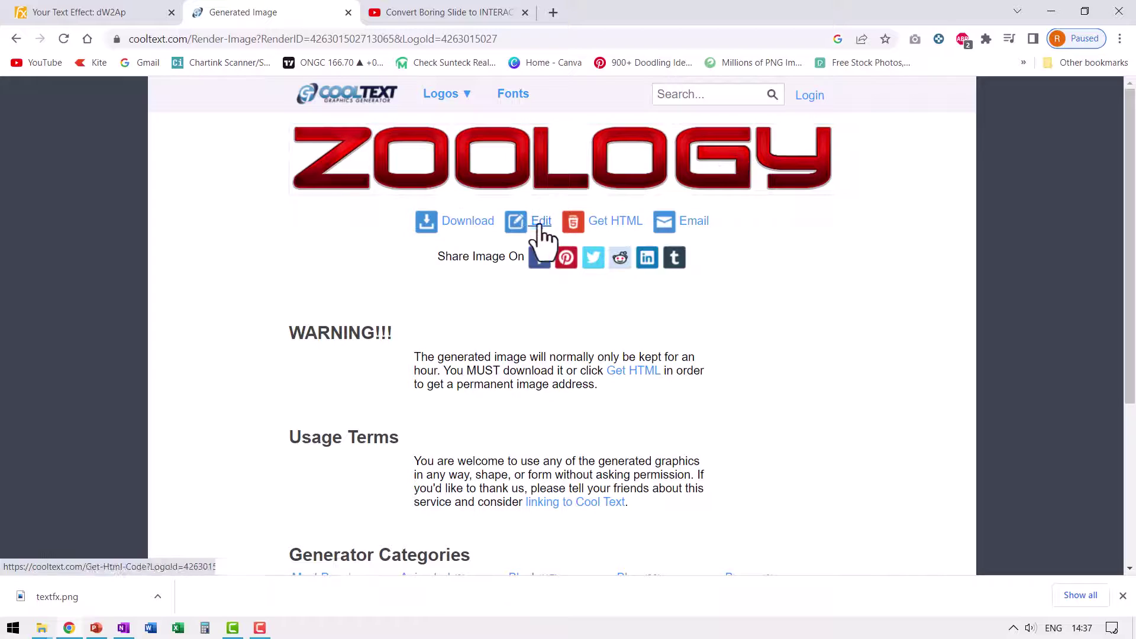
# Step: Download the red ZOOLOGY logo PNG and copy it from the Downloads folder
pyautogui.click(465, 223)
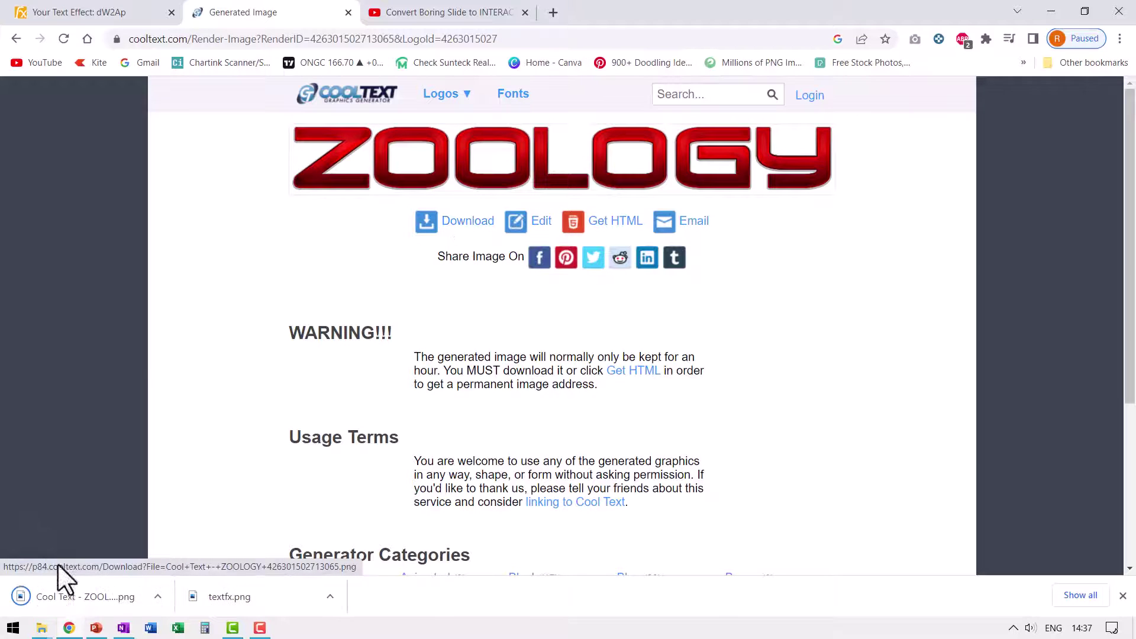
pyautogui.click(154, 595)
pyautogui.click(217, 542)
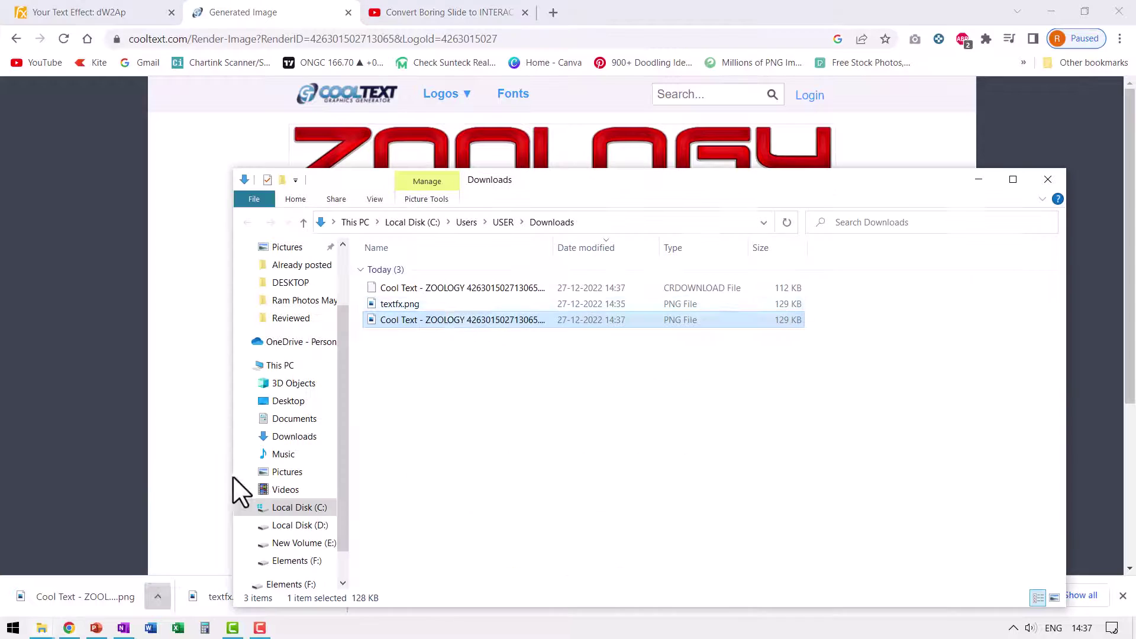
pyautogui.rightClick(425, 320)
pyautogui.click(463, 527)
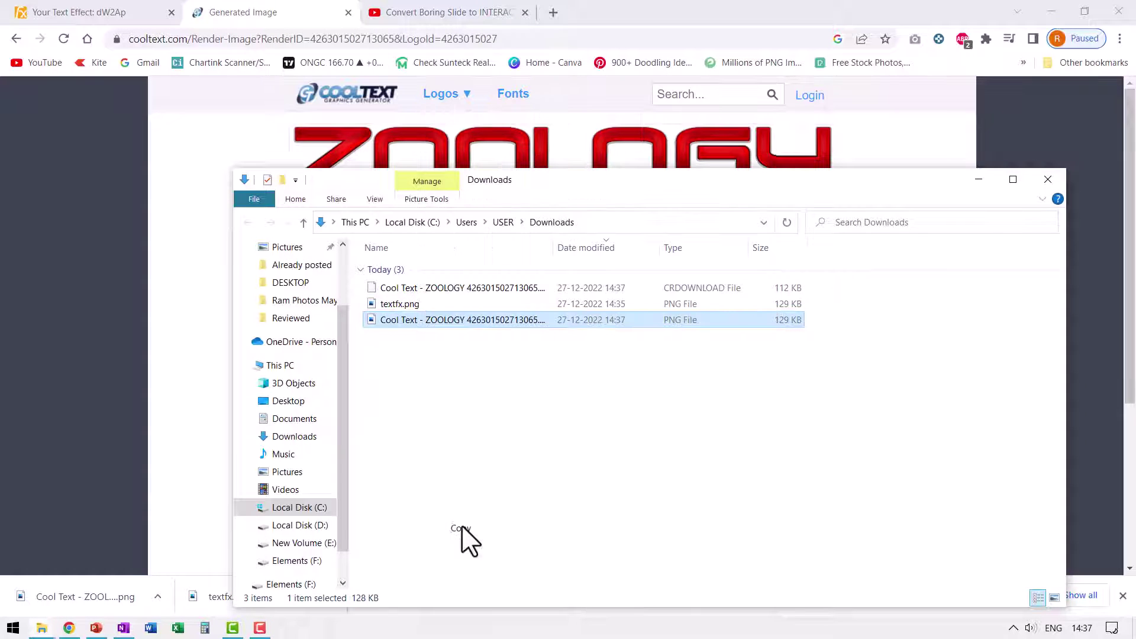
# Step: On slide 6, delete the gold Zoology picture and paste the red ZOOLOGY logo
pyautogui.click(95, 628)
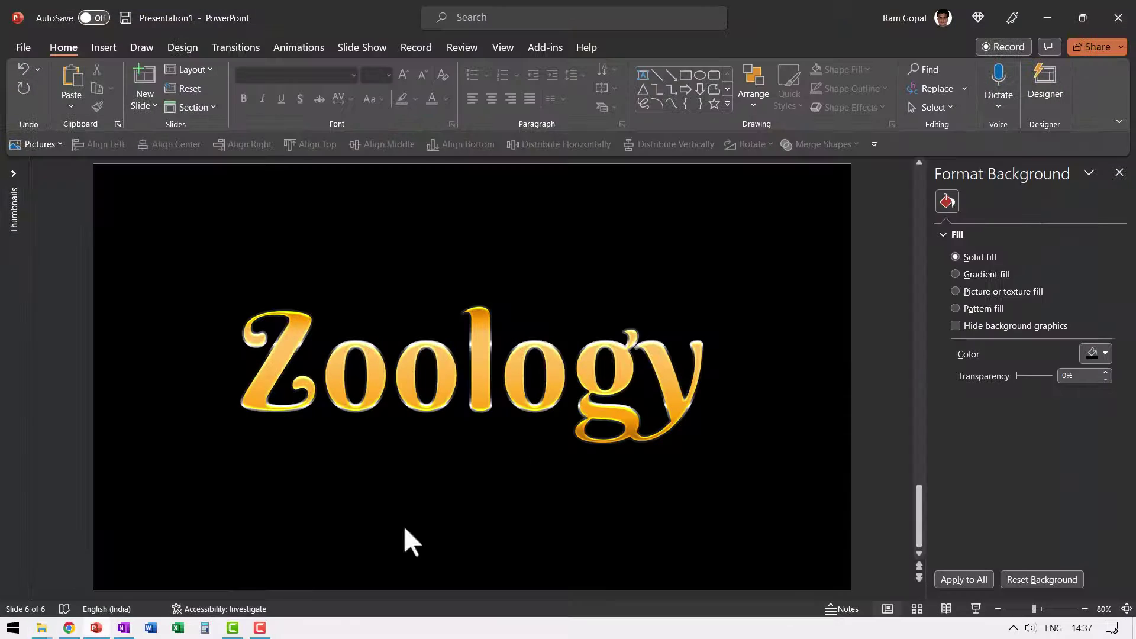
pyautogui.click(604, 374)
pyautogui.press('Delete')
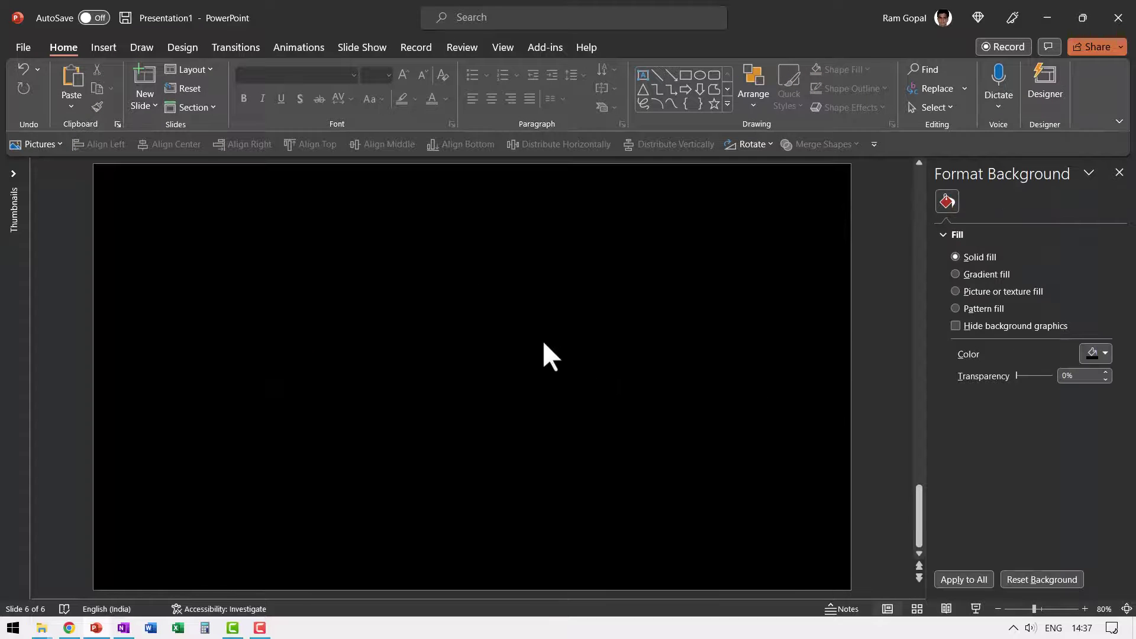
pyautogui.rightClick(543, 343)
pyautogui.click(570, 399)
pyautogui.click(678, 502)
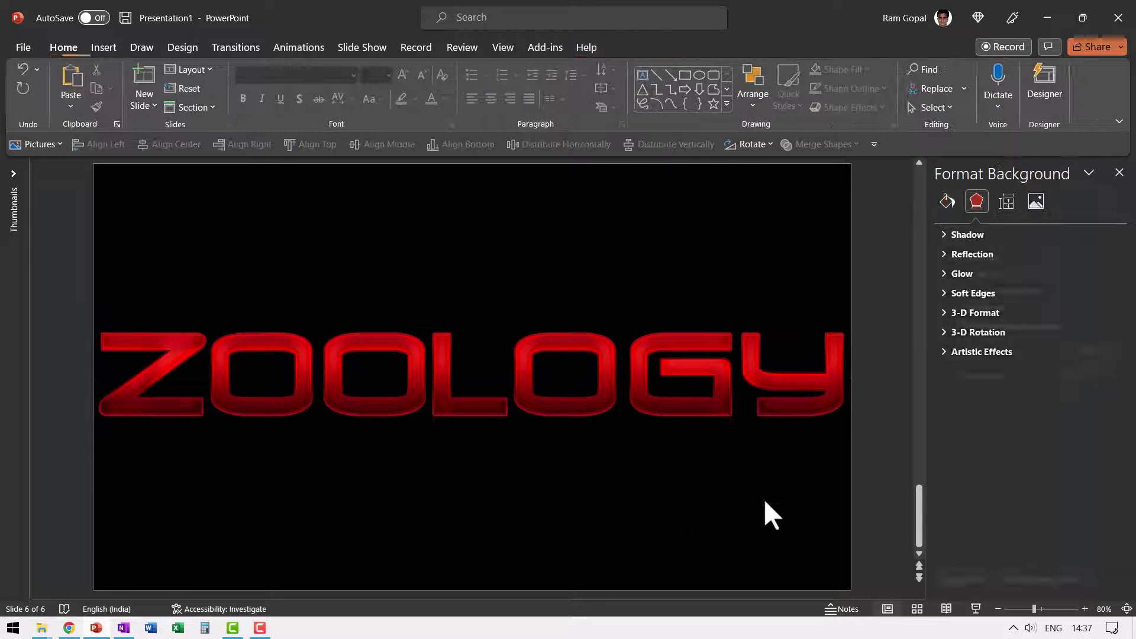